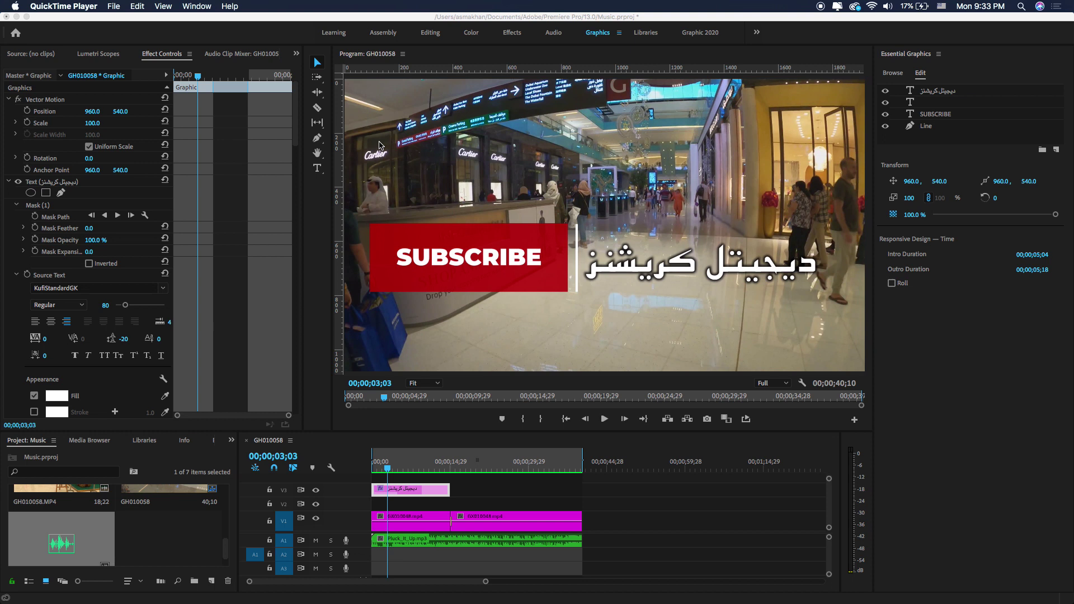
# - Leave QuickTime Player and bring the Premiere Pro project window back to the front
pyautogui.click(234, 7)
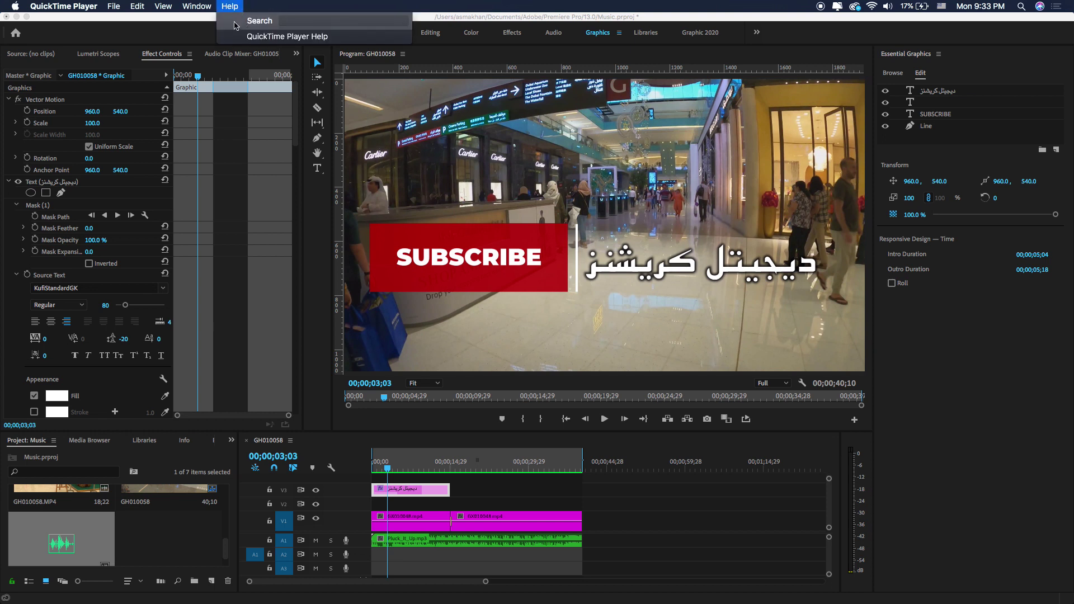
pyautogui.click(197, 29)
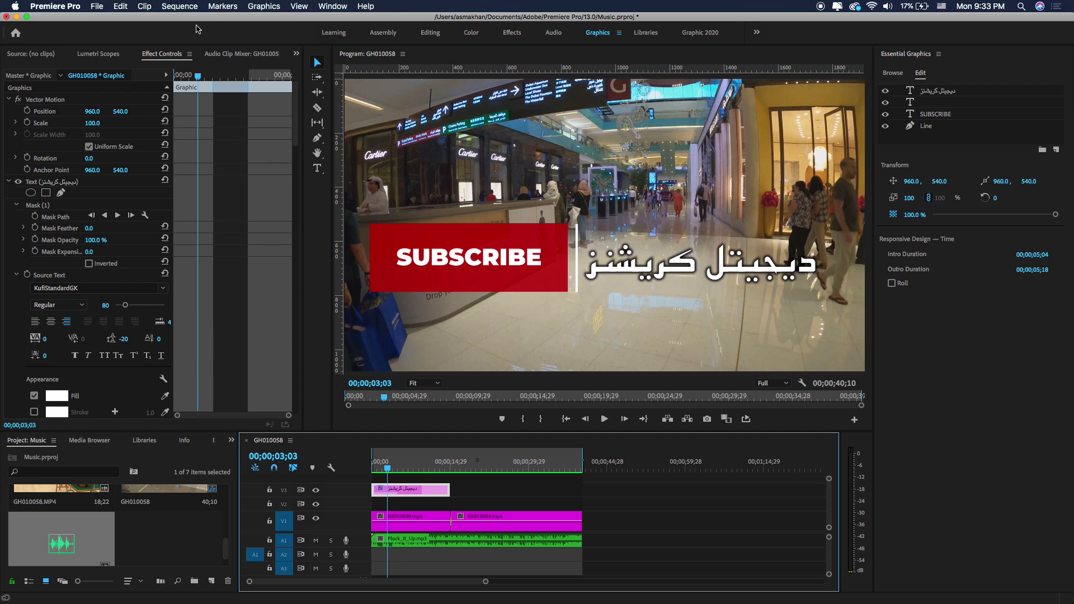
# - In Premiere Pro's Graphics preferences, set the default paragraph direction to Right to Left
pyautogui.click(56, 7)
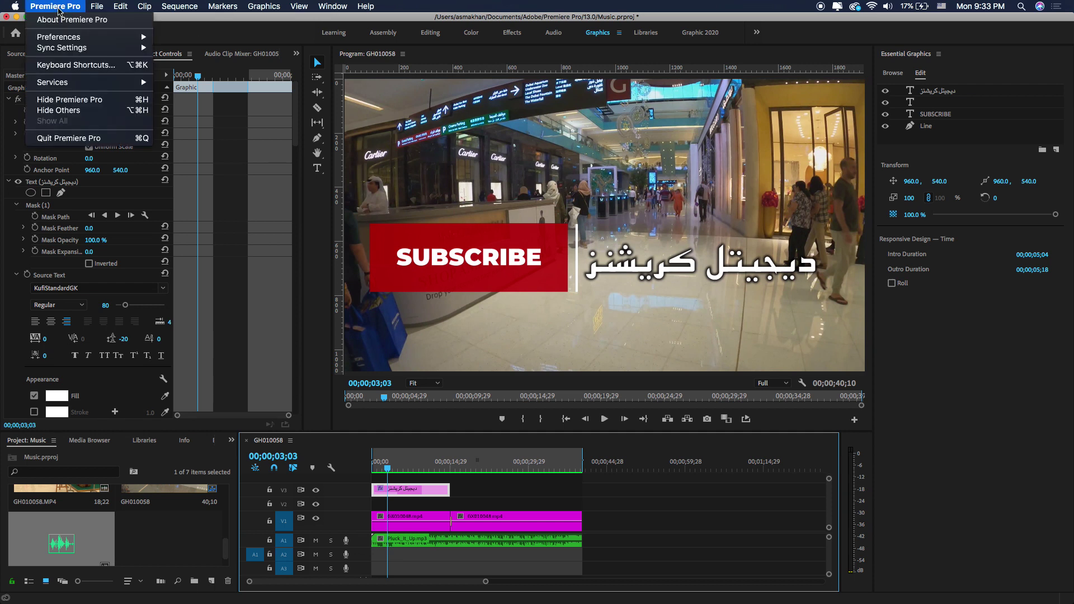
pyautogui.moveTo(61, 38)
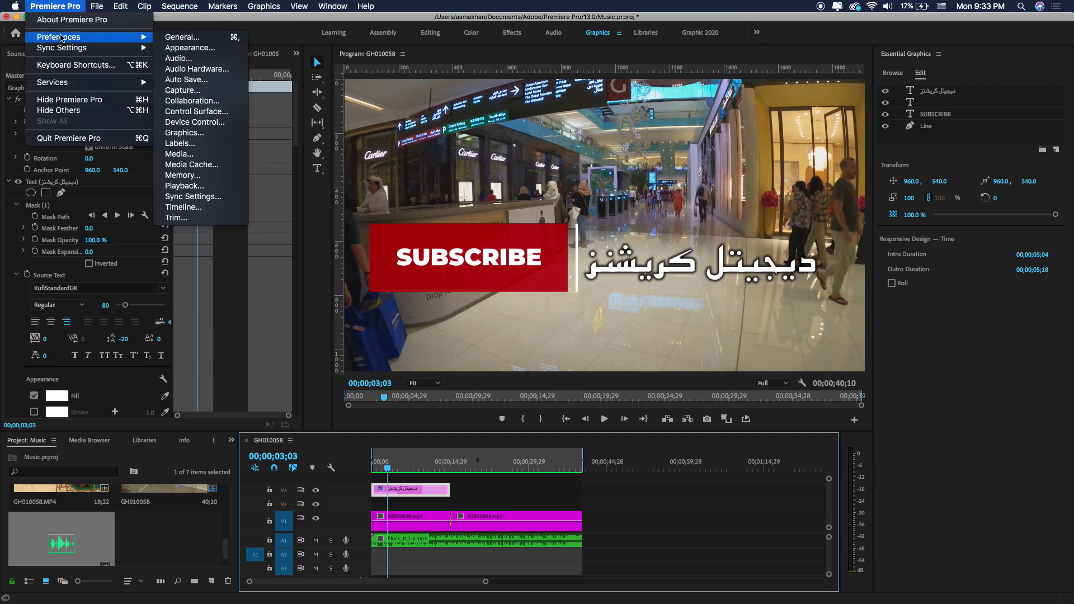
pyautogui.click(187, 137)
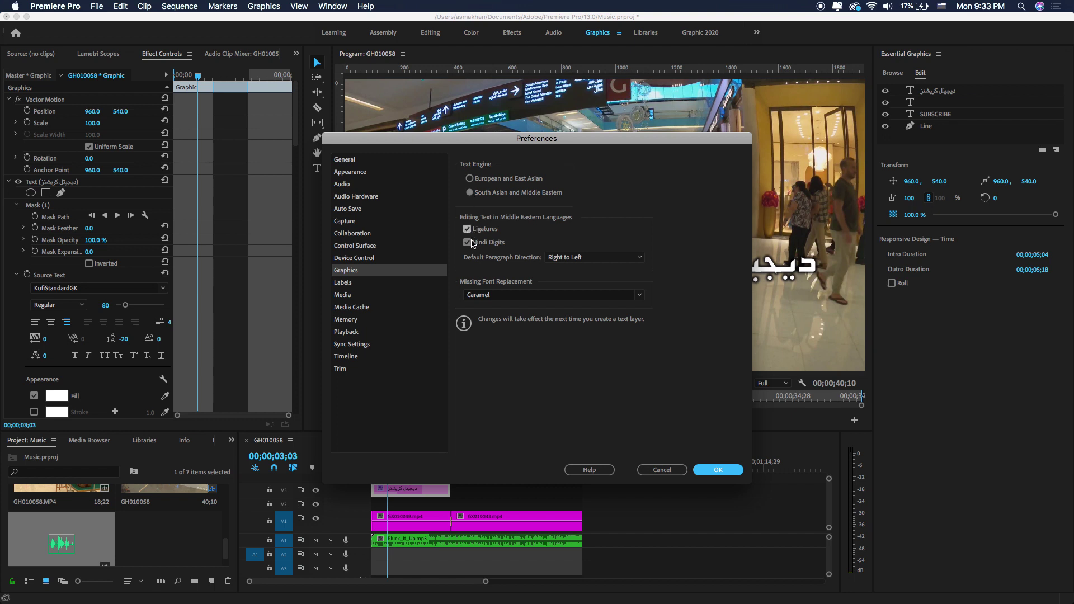
pyautogui.click(577, 258)
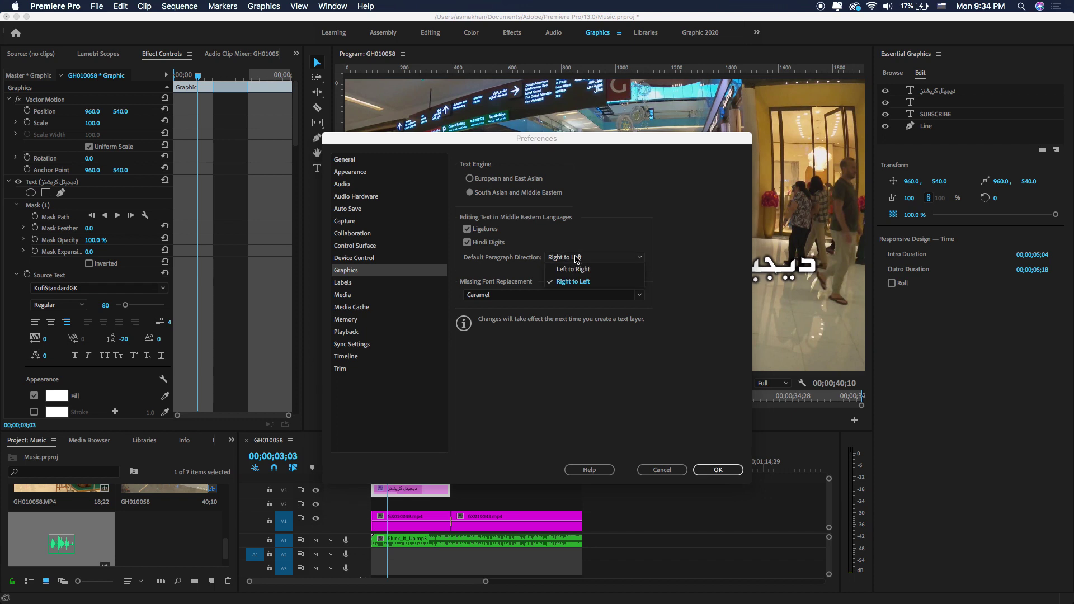
pyautogui.click(579, 281)
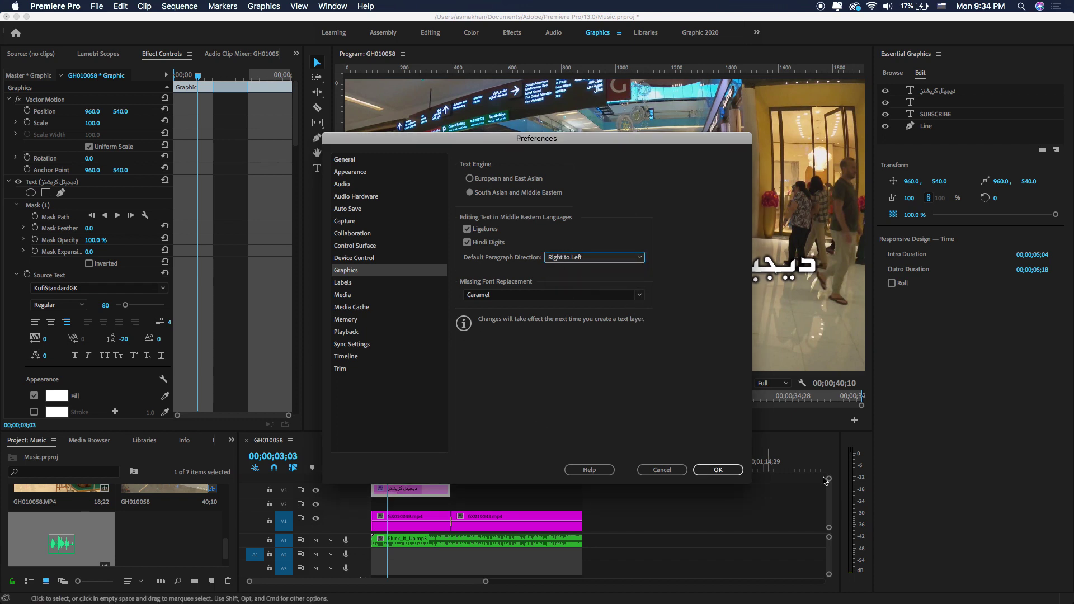
pyautogui.click(719, 470)
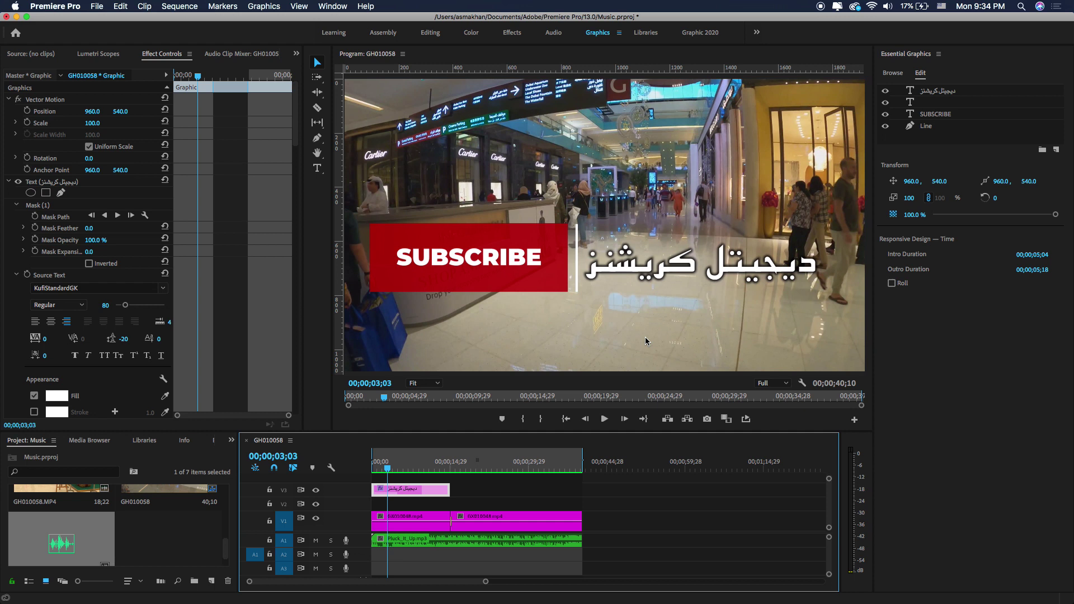
pyautogui.click(16, 6)
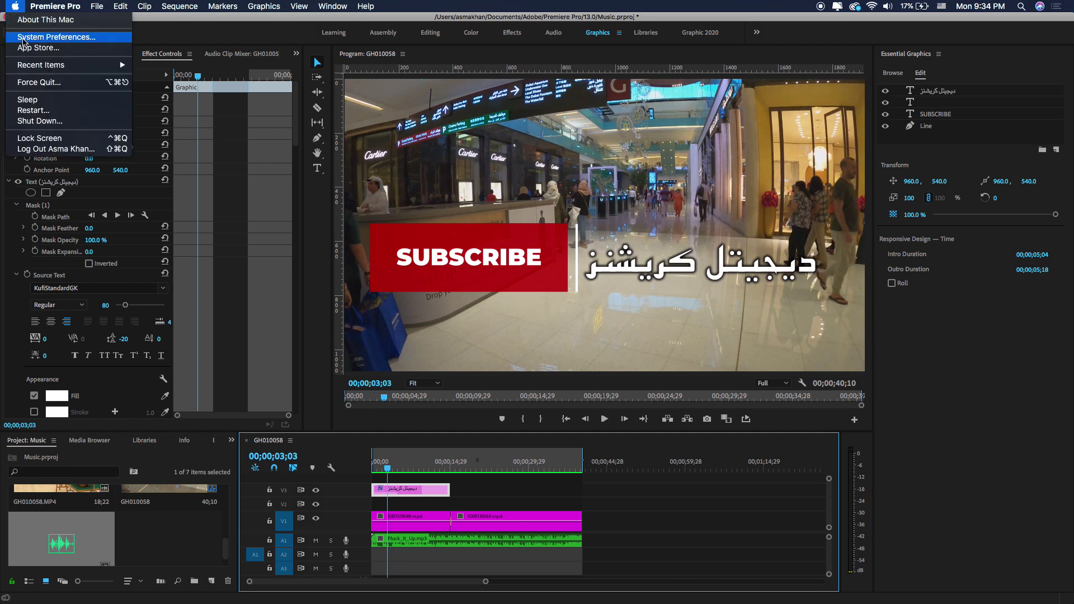
# - Open the Language & Region settings in System Preferences
pyautogui.click(22, 39)
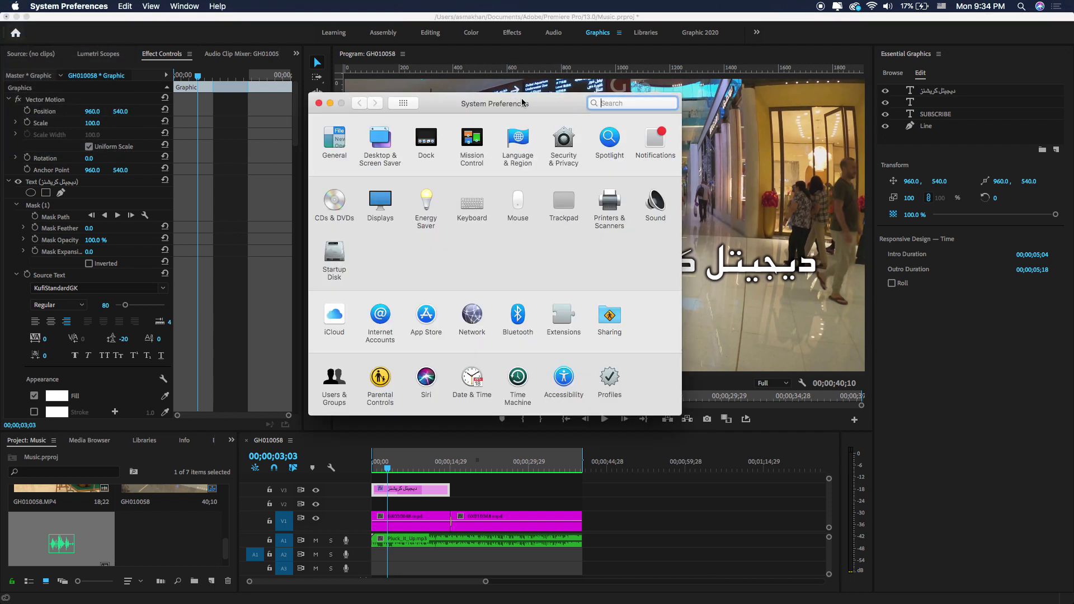
pyautogui.moveTo(505, 105); pyautogui.dragTo(589, 109)
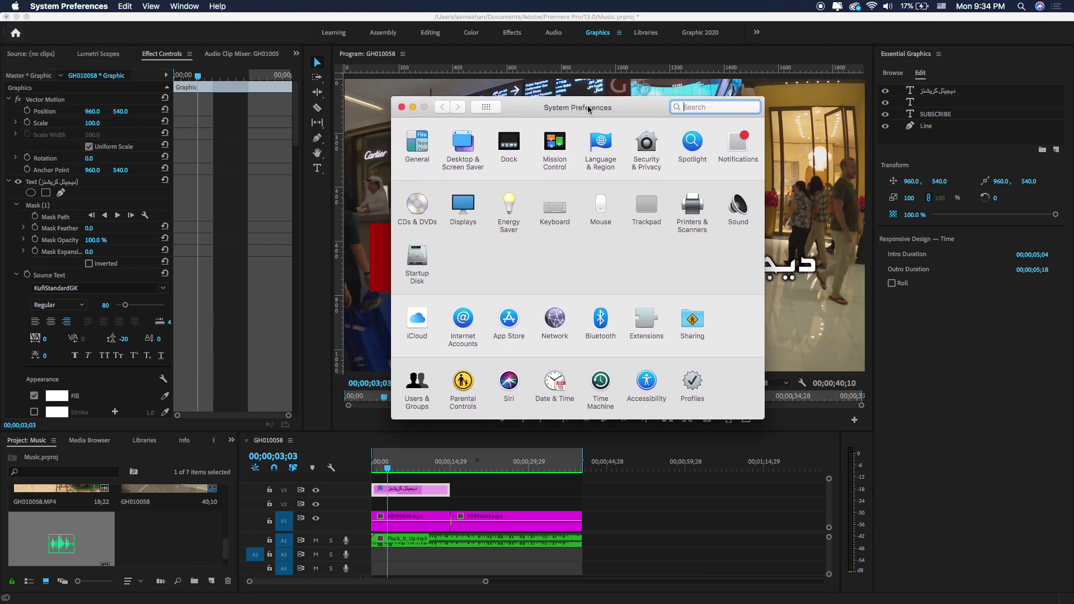
pyautogui.click(601, 145)
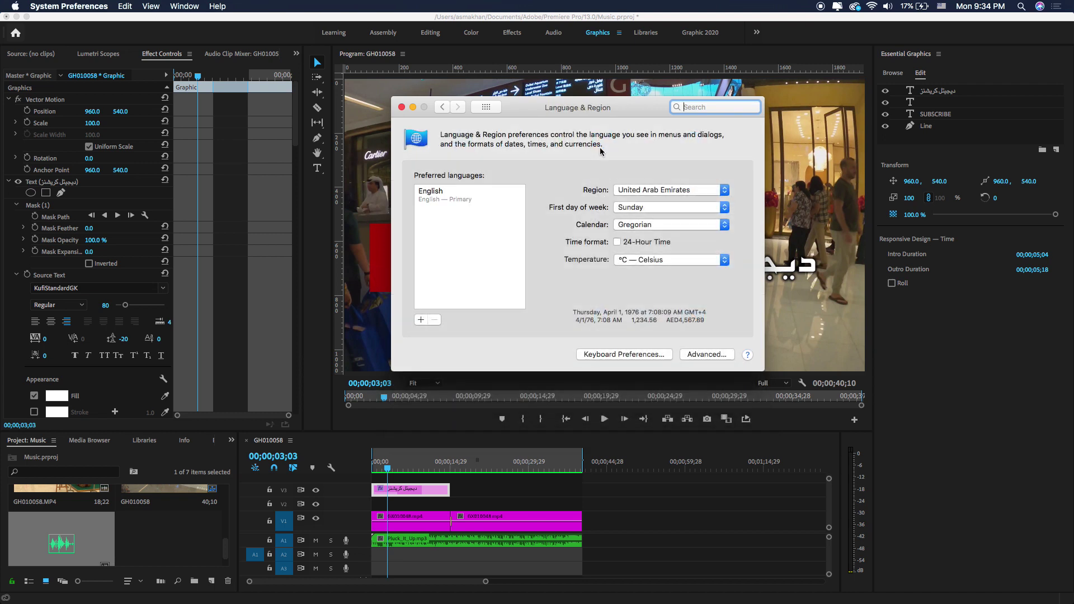
# - Add Arabic as a second preferred language, keep English primary, and close the window
pyautogui.click(420, 320)
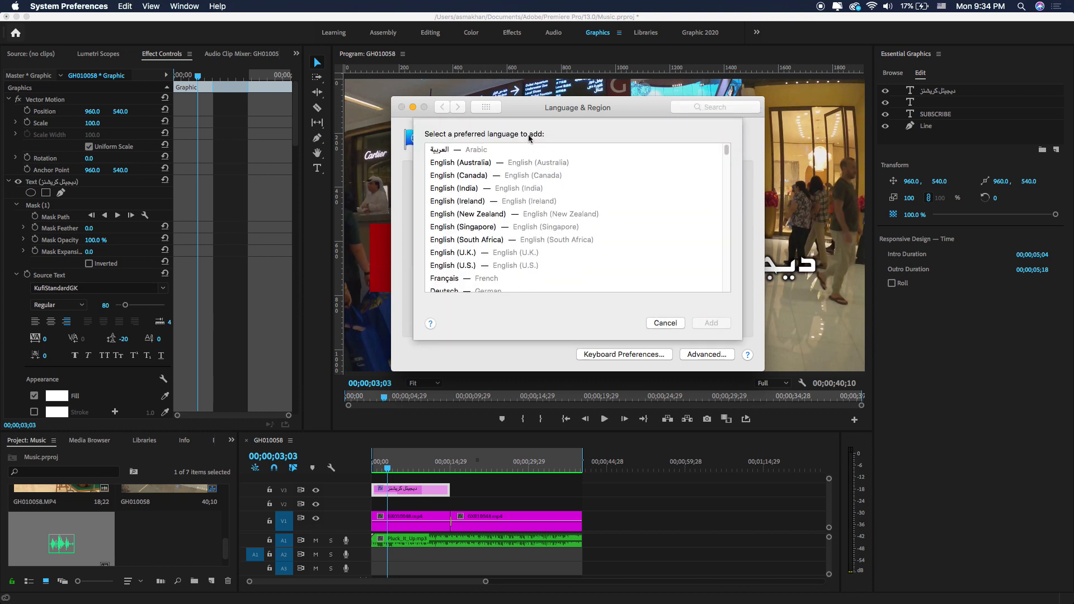
pyautogui.moveTo(543, 110); pyautogui.dragTo(569, 114)
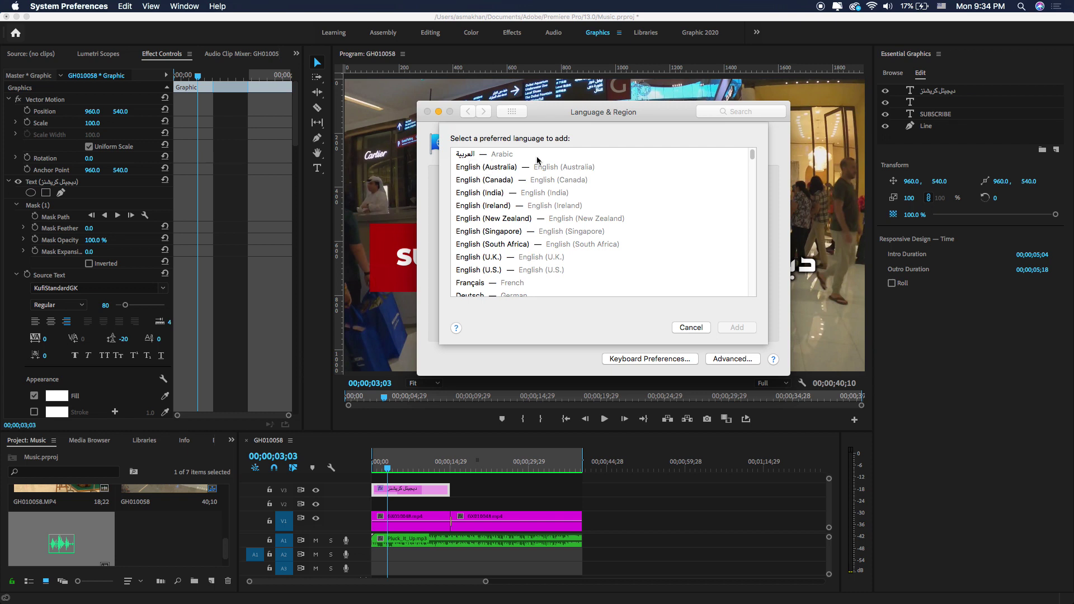
pyautogui.click(495, 156)
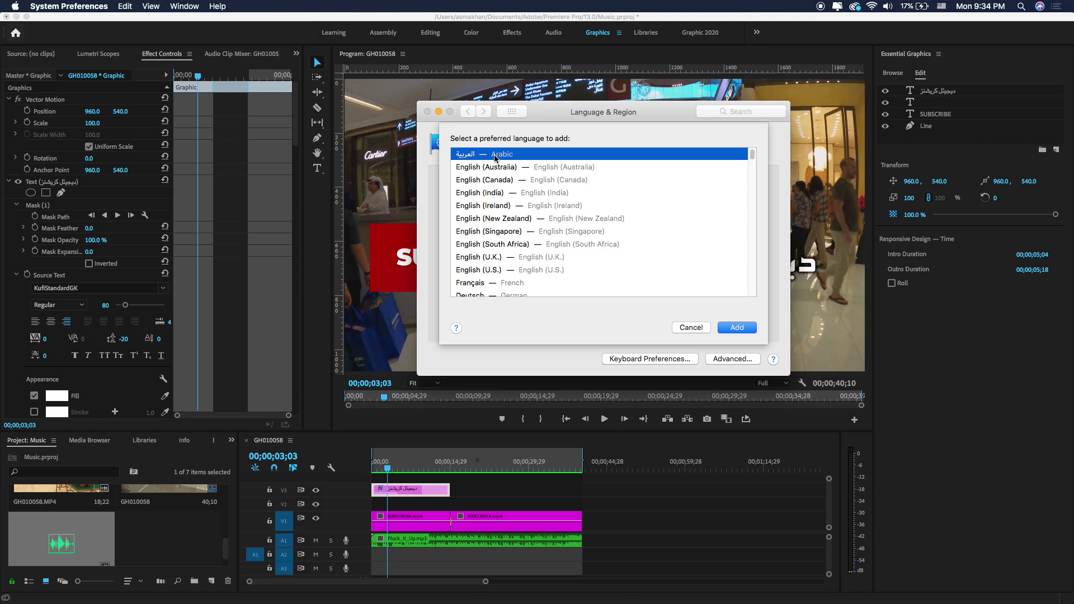
pyautogui.click(736, 327)
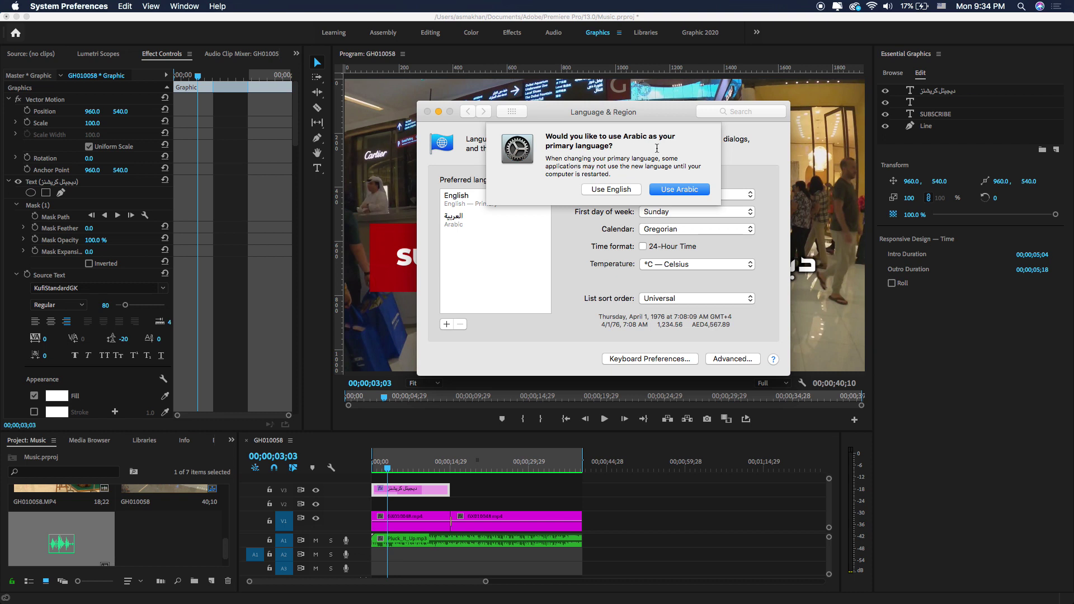
pyautogui.click(614, 191)
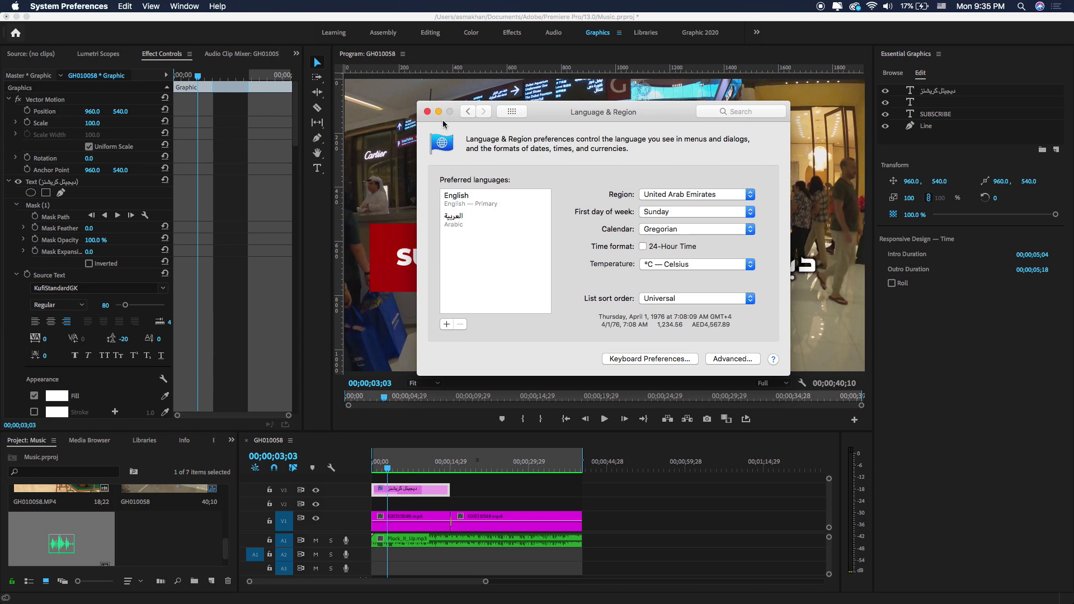
pyautogui.click(427, 111)
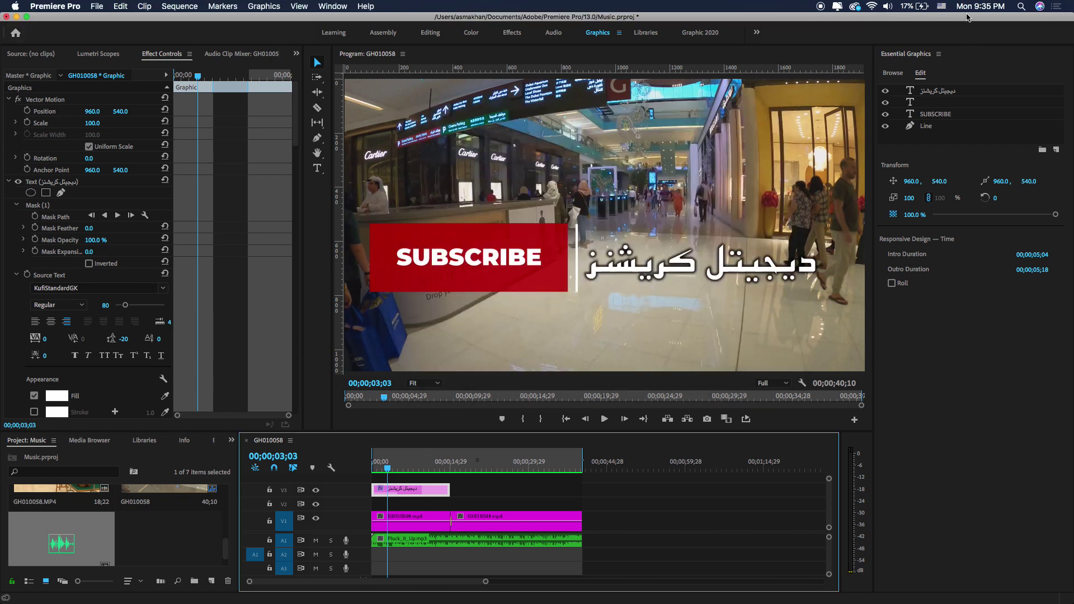
# - Keep the U.S. input source and scrub the timeline to preview the SUBSCRIBE graphic
pyautogui.click(942, 7)
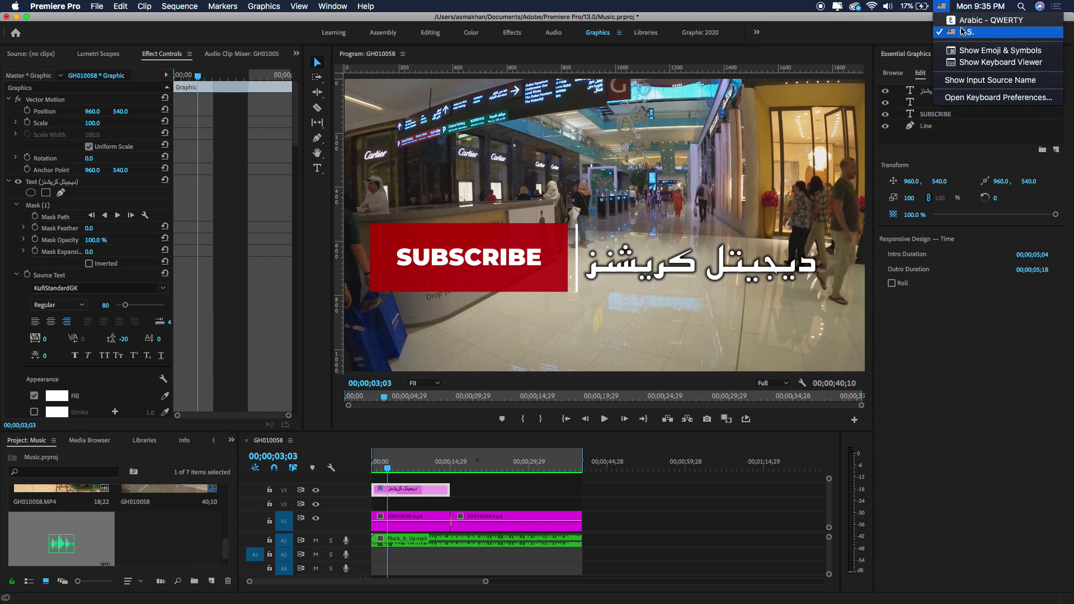
pyautogui.click(942, 11)
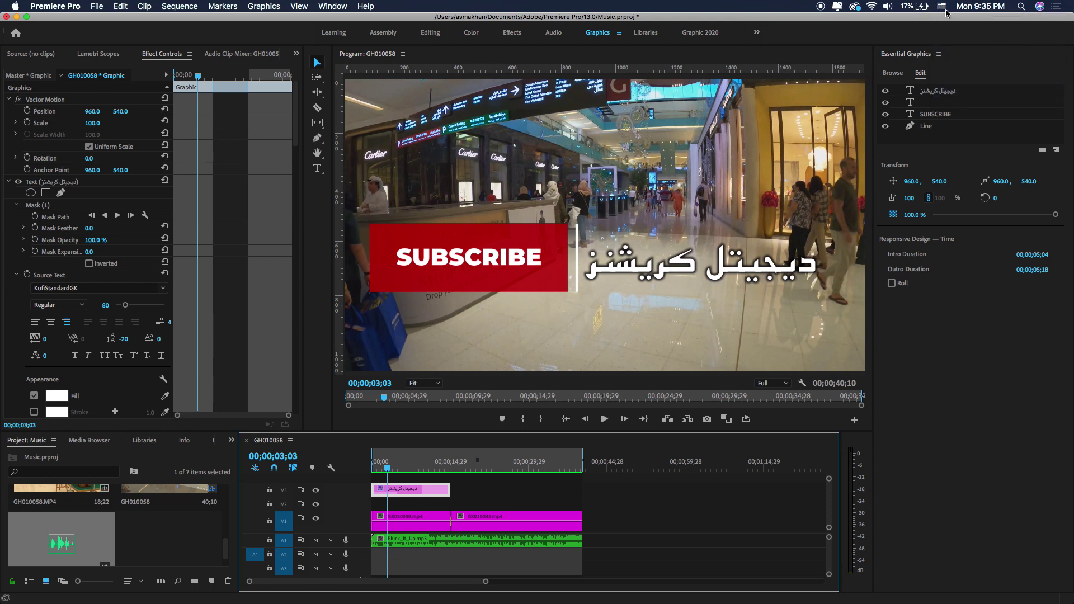
pyautogui.click(378, 469)
pyautogui.moveTo(378, 472); pyautogui.dragTo(415, 492)
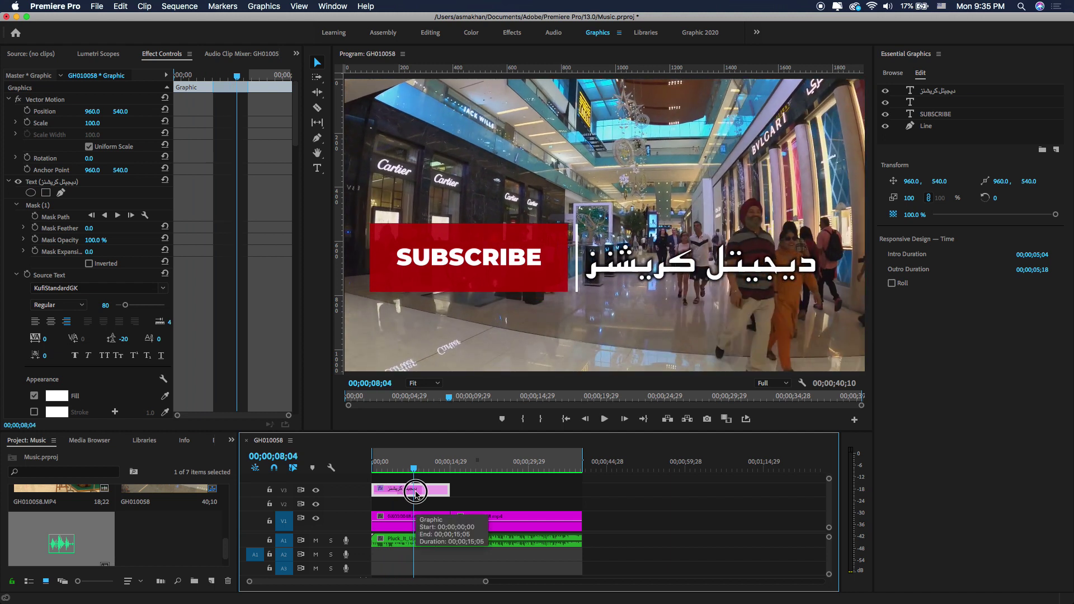
pyautogui.moveTo(415, 492)
pyautogui.mouseDown()
pyautogui.moveTo(431, 499)
pyautogui.moveTo(374, 490)
pyautogui.moveTo(419, 494)
pyautogui.mouseUp()
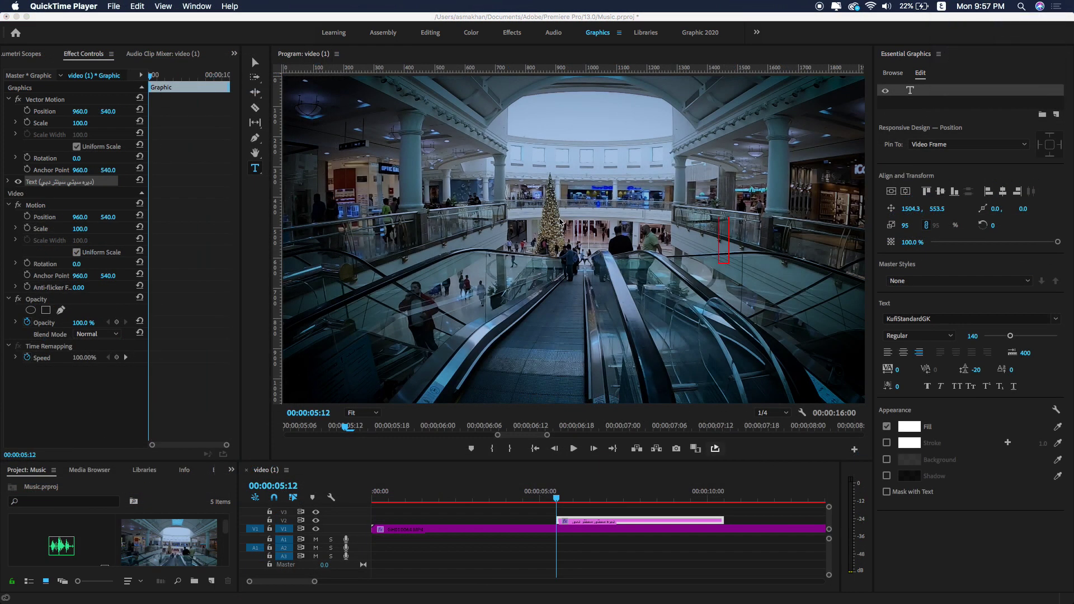
# - Add the Arabic title 'ديره سيتي سينتر دبي' over the escalator footage with the Type tool
pyautogui.click(258, 171)
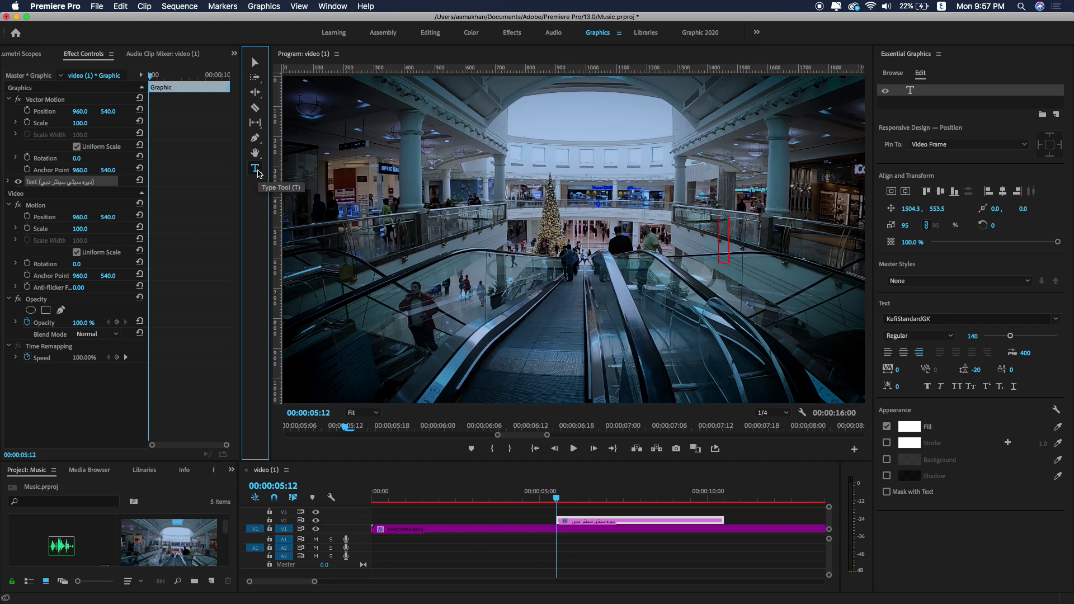
pyautogui.click(255, 169)
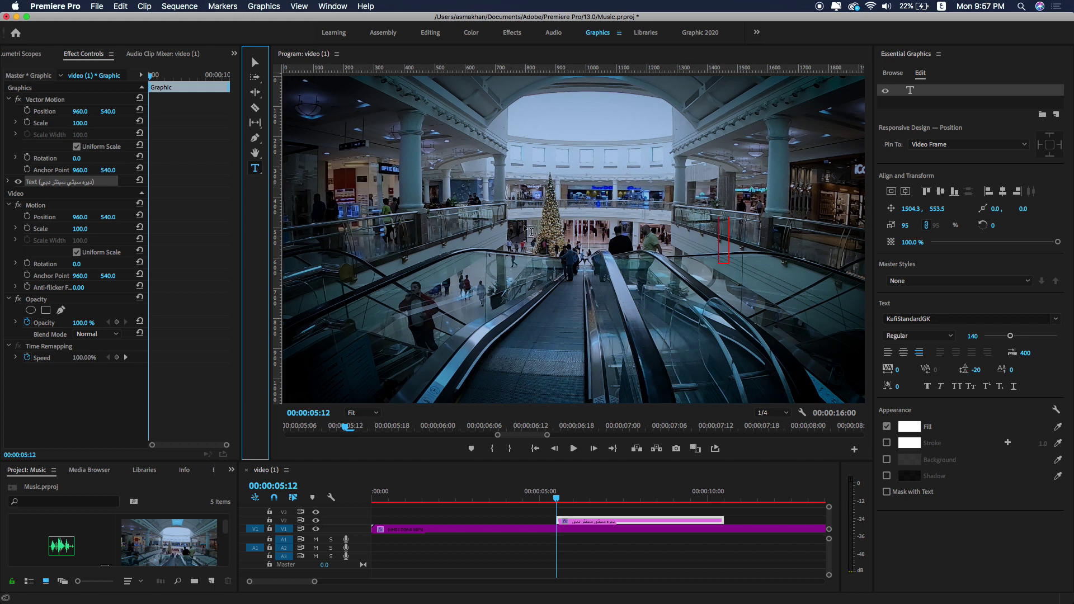
pyautogui.click(723, 239)
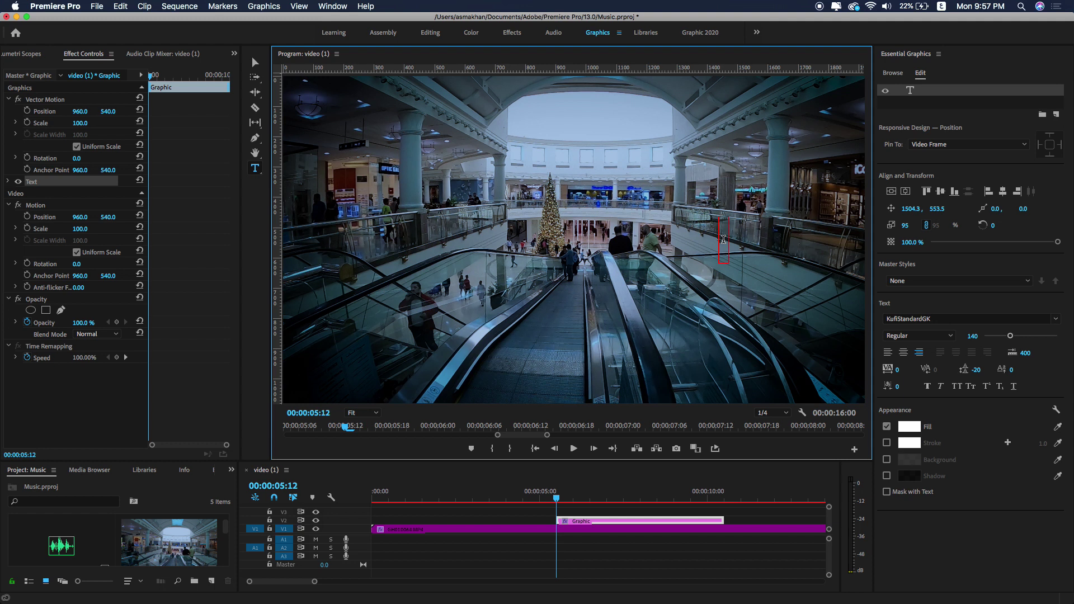
pyautogui.write('همي')
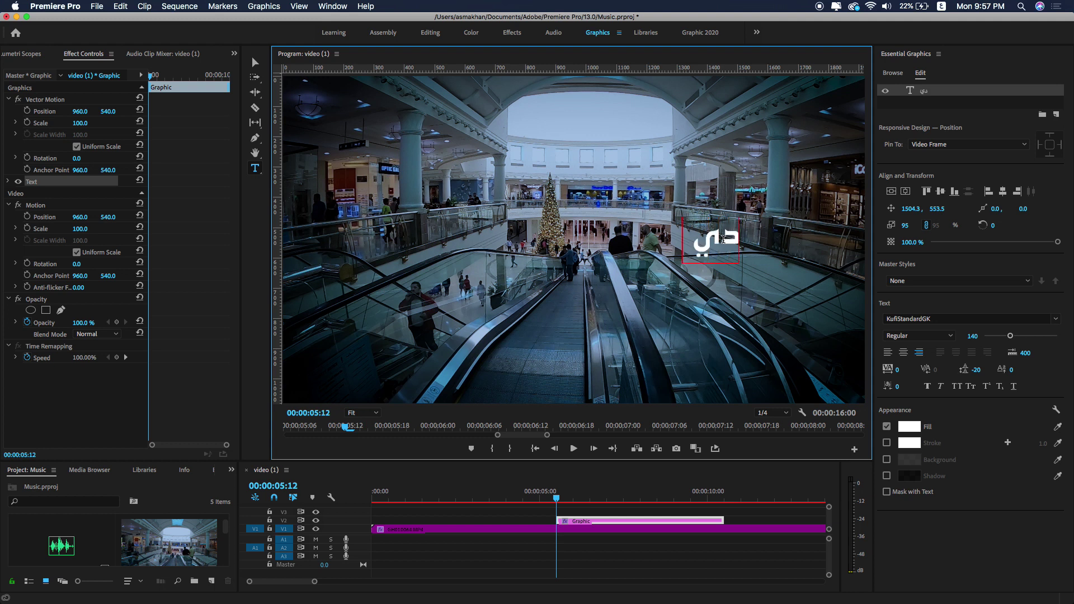
pyautogui.write('ره')
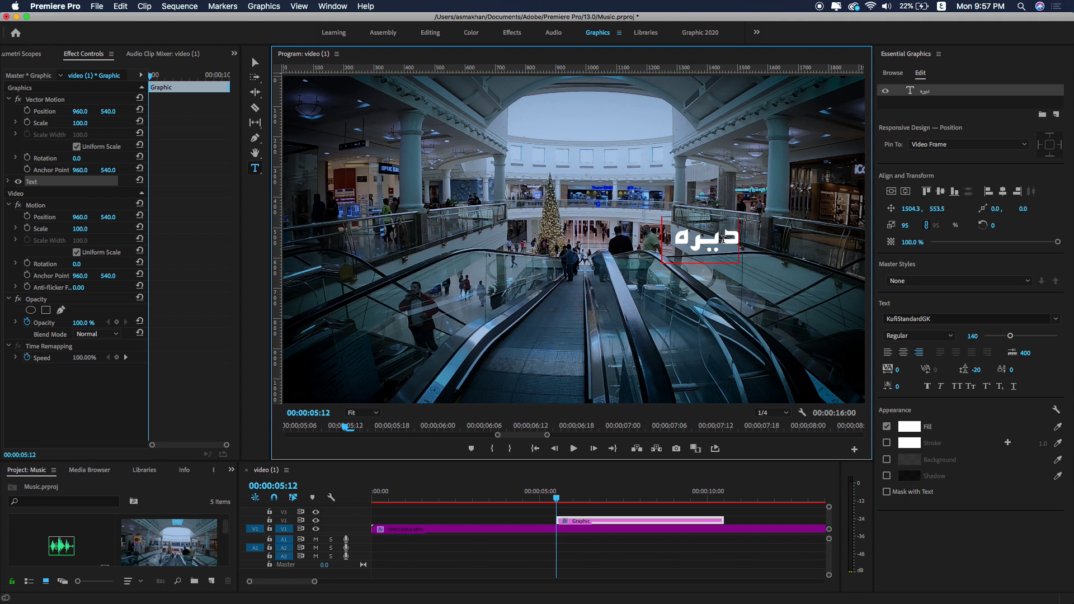
pyautogui.write(' سيتي سي')
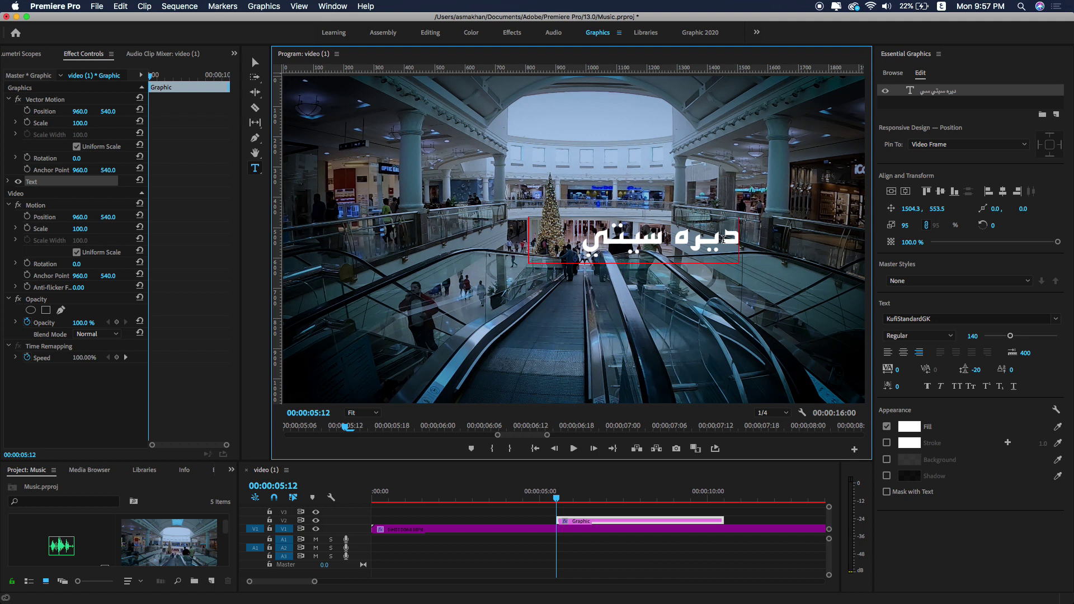
pyautogui.write('نتر')
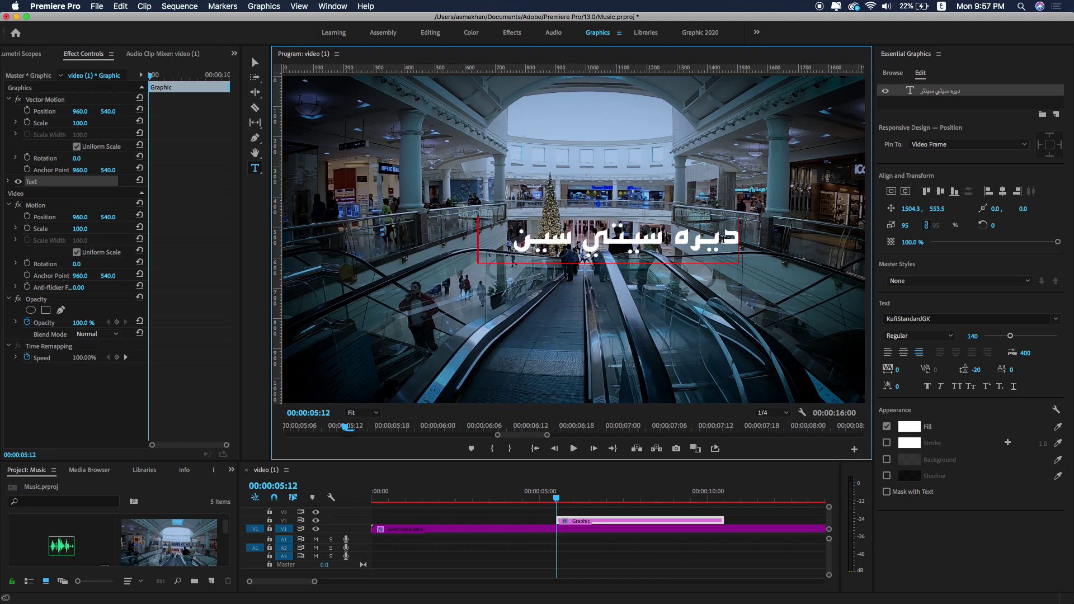
pyautogui.write(' د')
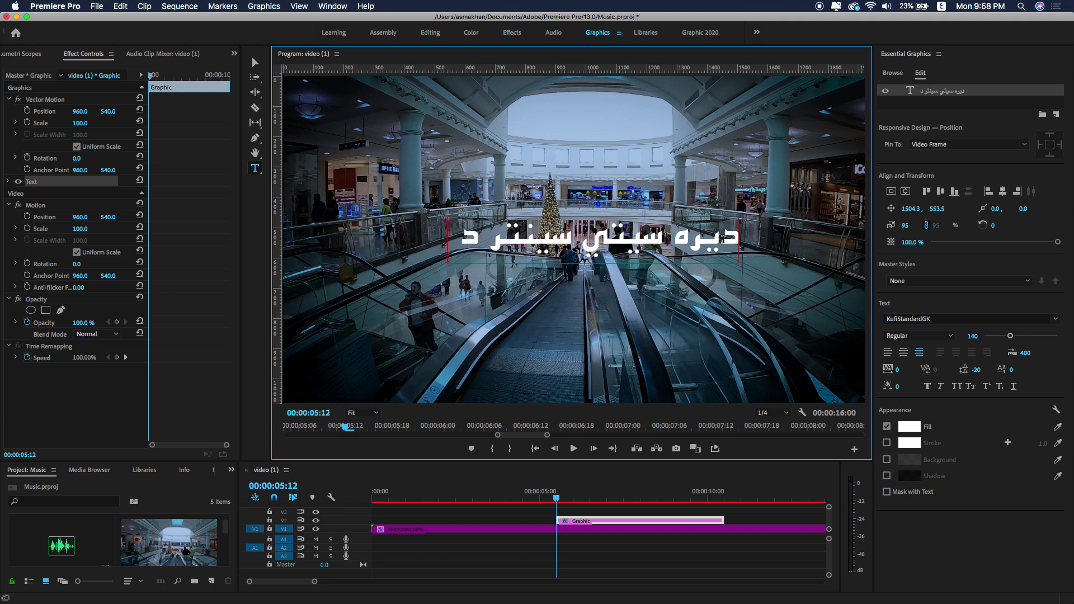
pyautogui.write('بي')
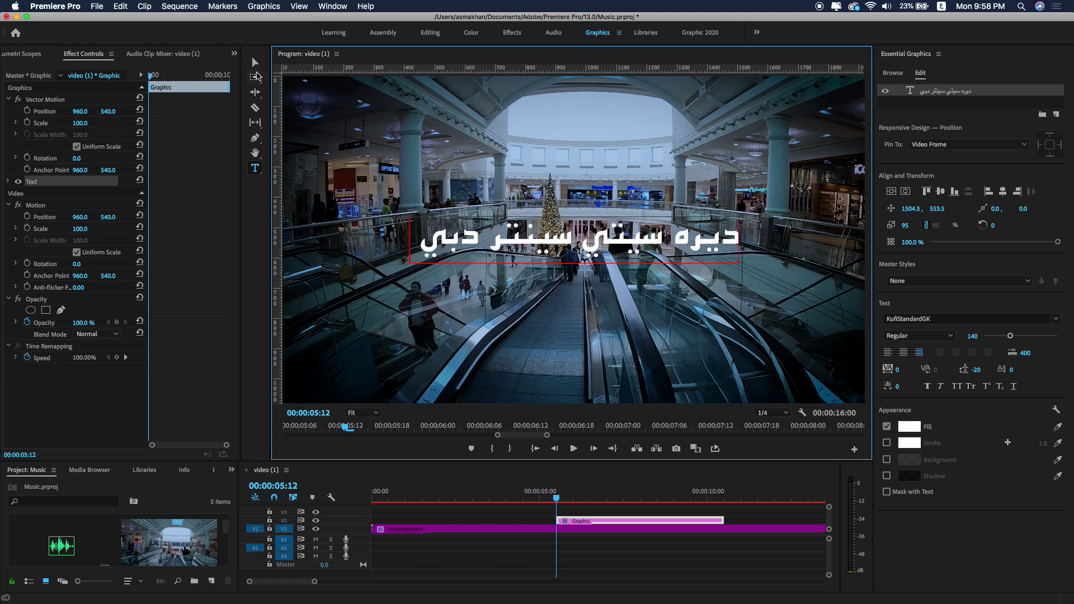
pyautogui.press('Escape')
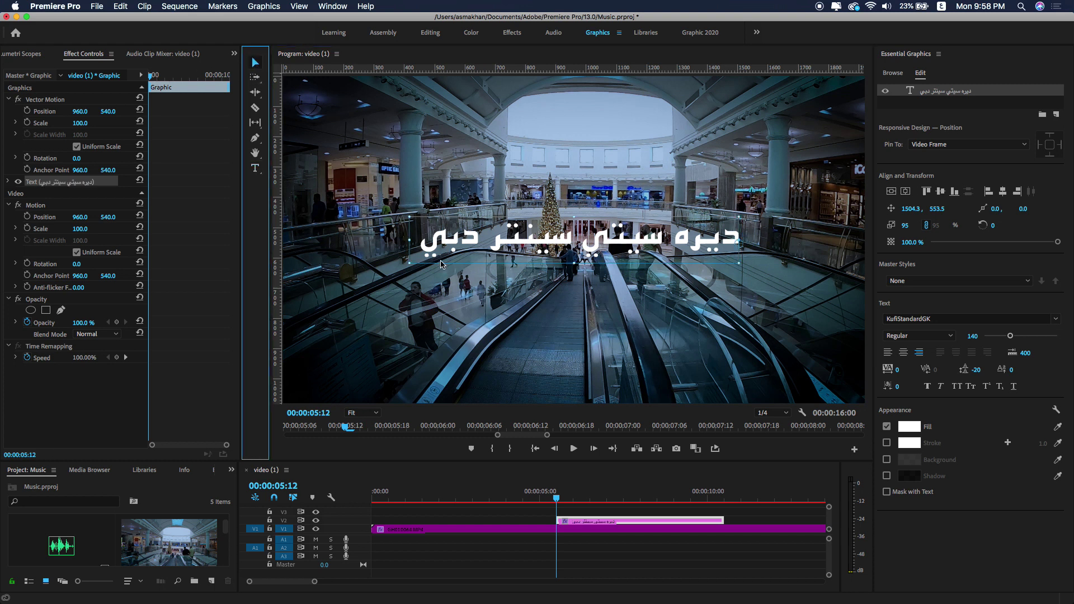
# - Scale the Arabic title up to 153%, move it right, and centre it horizontally
pyautogui.moveTo(412, 265)
pyautogui.mouseDown()
pyautogui.moveTo(353, 283)
pyautogui.moveTo(400, 281)
pyautogui.mouseUp()
pyautogui.moveTo(739, 217); pyautogui.dragTo(751, 197)
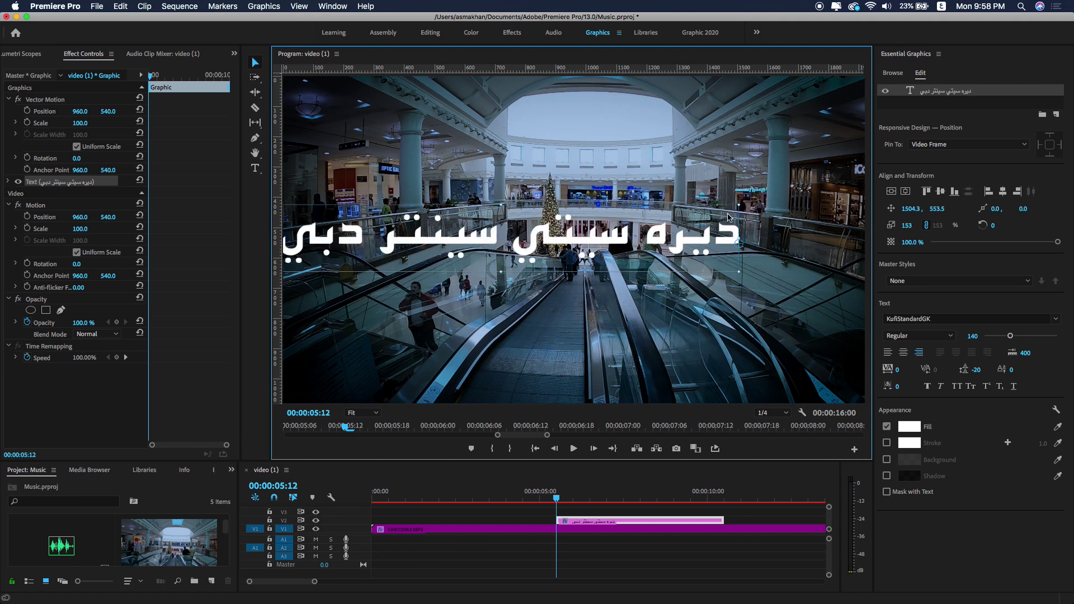
pyautogui.moveTo(649, 241); pyautogui.dragTo(766, 242)
pyautogui.click(894, 191)
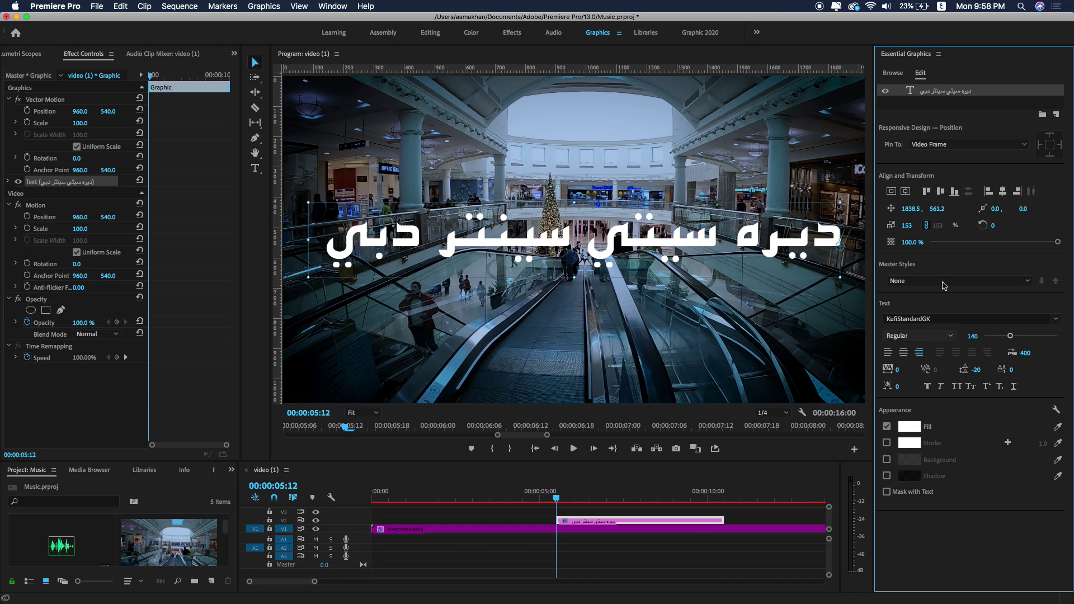
# - Set the Arabic title's fill to bright green in the Color Picker
pyautogui.click(908, 429)
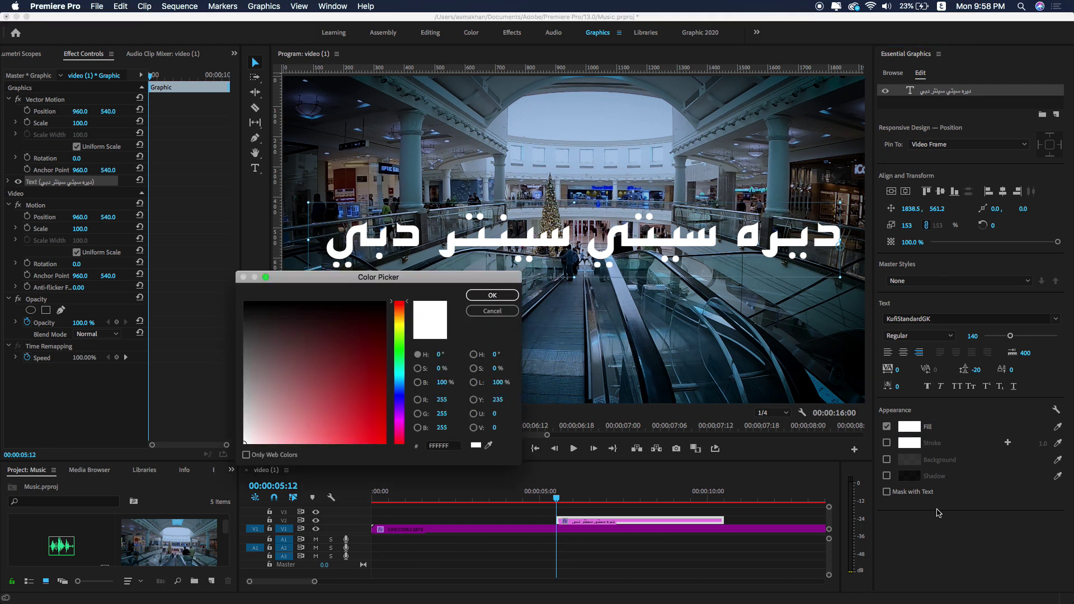
pyautogui.click(399, 344)
pyautogui.moveTo(376, 398)
pyautogui.mouseDown()
pyautogui.moveTo(347, 420)
pyautogui.moveTo(377, 429)
pyautogui.mouseUp()
pyautogui.click(476, 295)
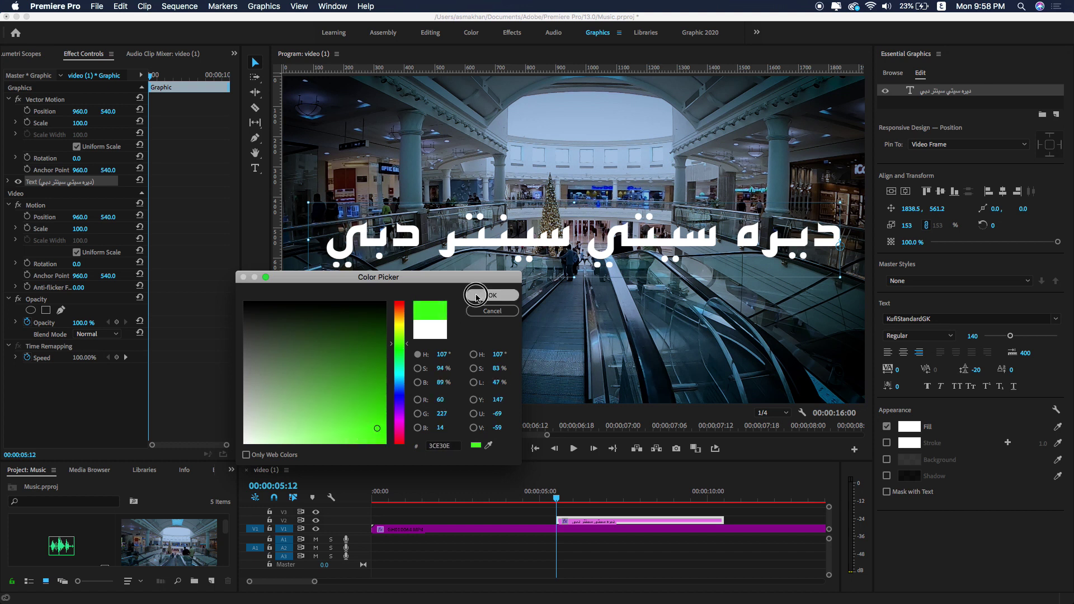
# - Turn on the title's background and drop shadow, lowering shadow opacity to about 26%
pyautogui.click(887, 460)
pyautogui.click(887, 509)
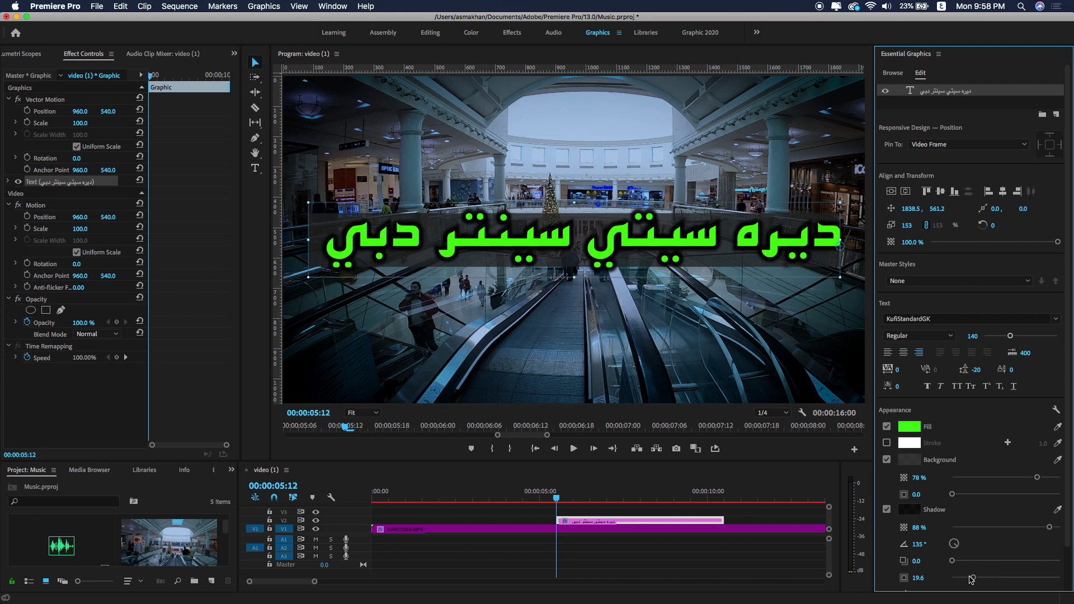
pyautogui.click(992, 526)
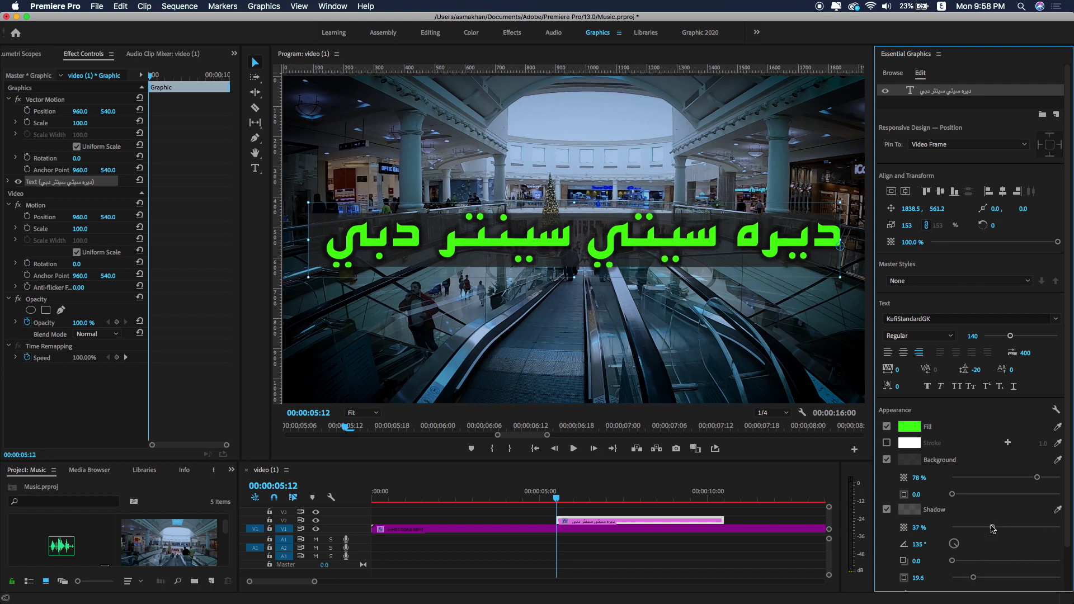
pyautogui.moveTo(992, 528); pyautogui.dragTo(980, 529)
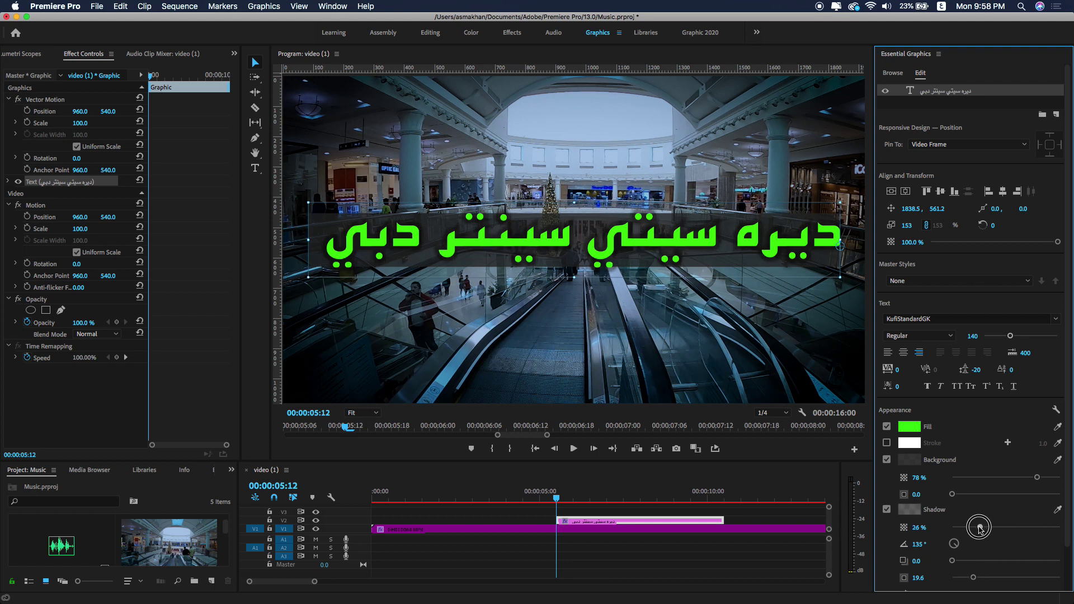